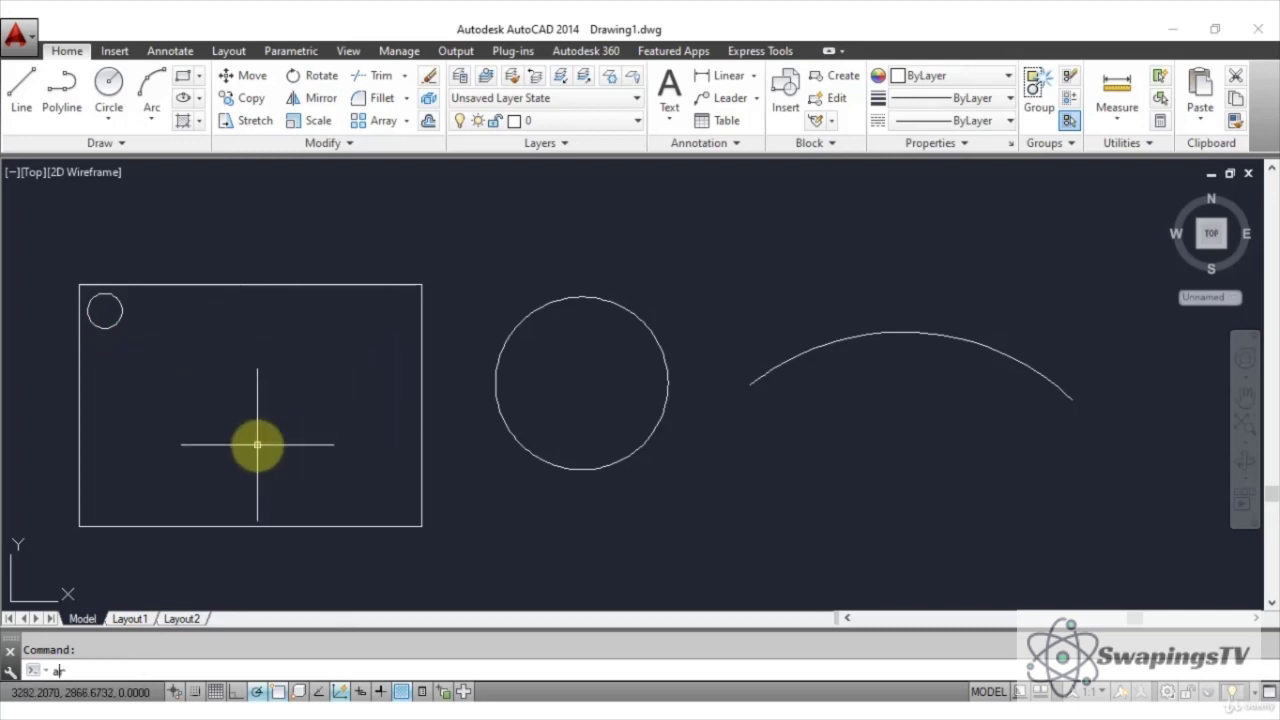
Step: Make a default rectangular array of the corner circle: 4 columns by 3 rows
{"action": "key", "text": "Return"}
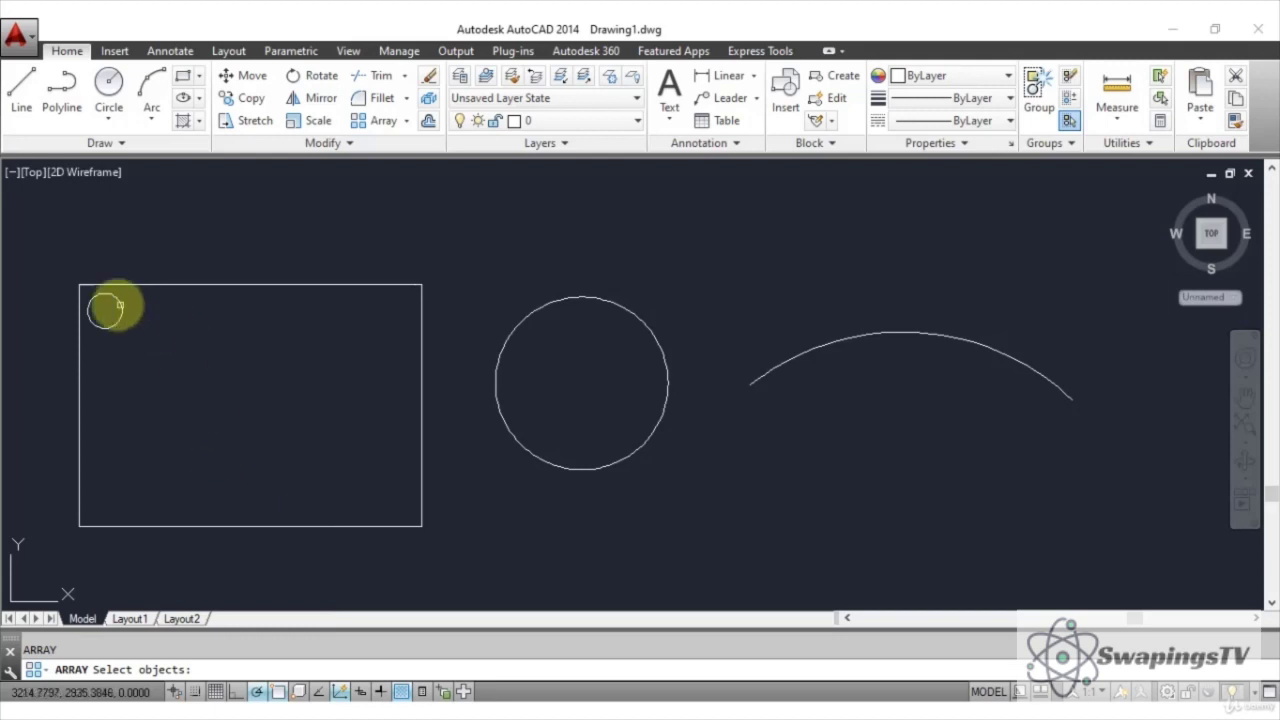
{"action": "left_click", "coordinate": [121, 309]}
{"action": "right_click", "coordinate": [121, 309]}
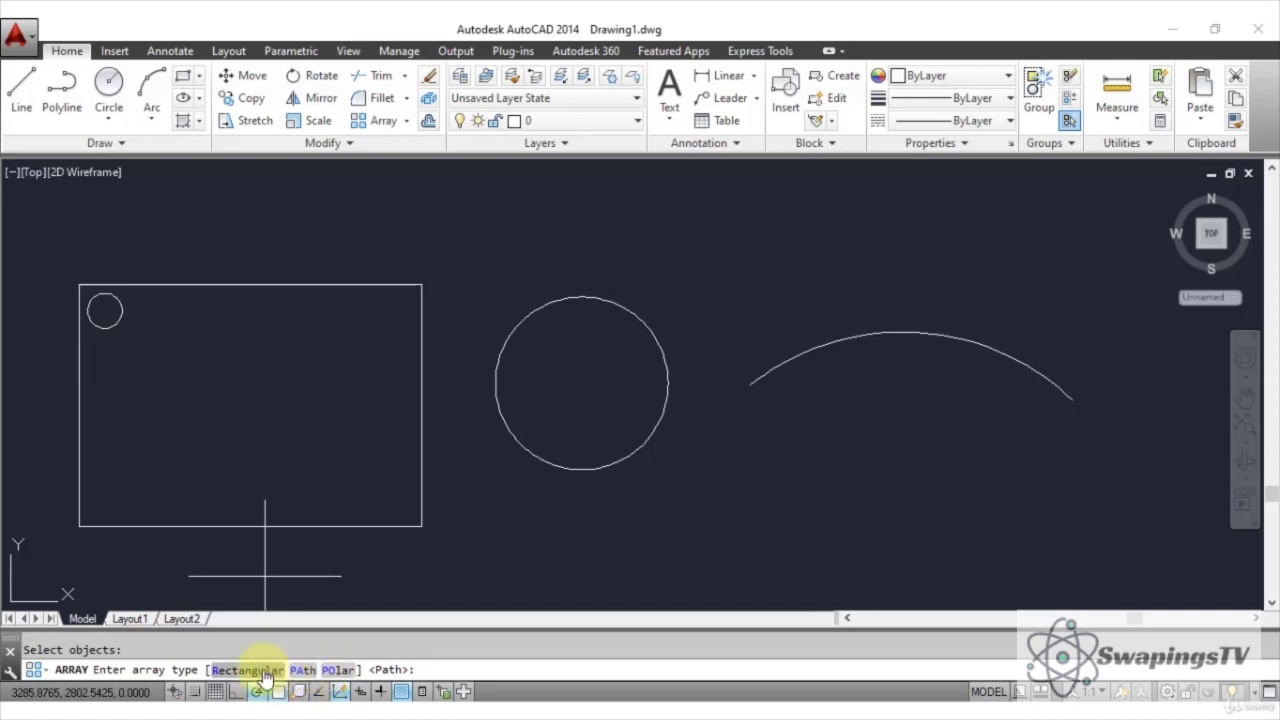
{"action": "left_click", "coordinate": [445, 672]}
{"action": "type", "text": "r"}
{"action": "key", "text": "Return"}
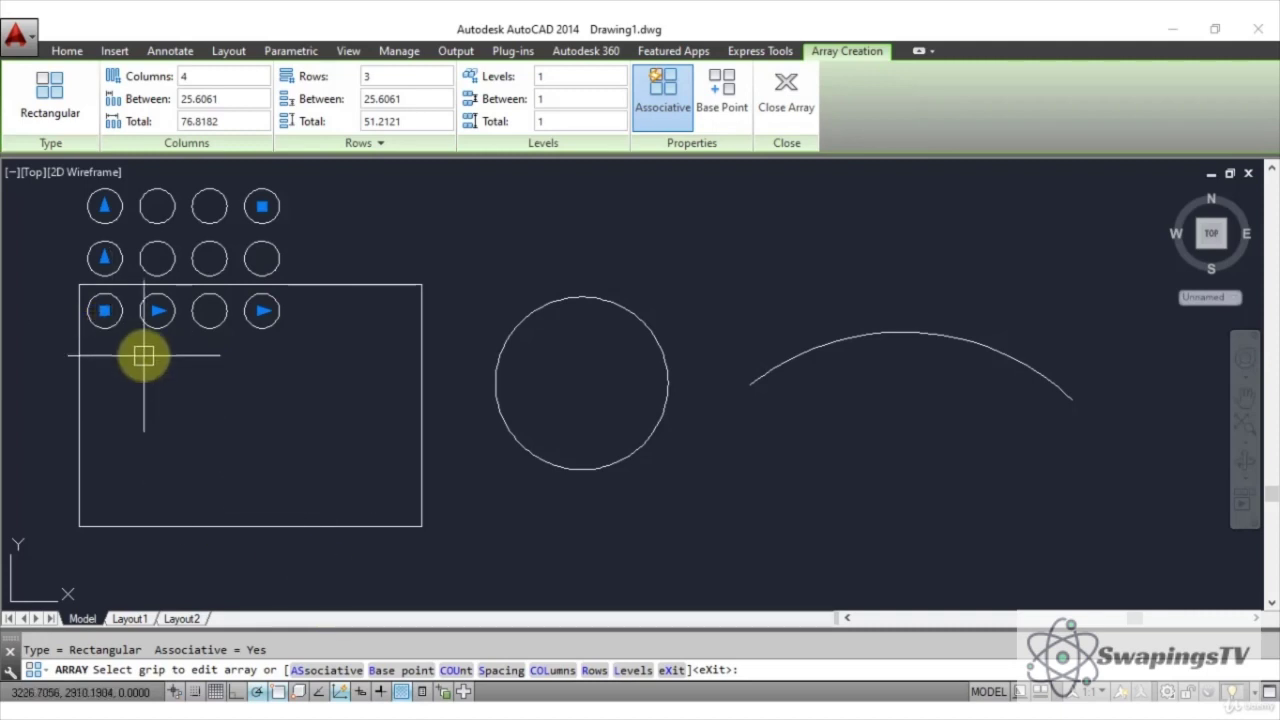
{"action": "left_click", "coordinate": [558, 670]}
Step: Set the array to 6 columns, keeping the default 25.6061 column spacing
{"action": "left_click", "coordinate": [656, 673]}
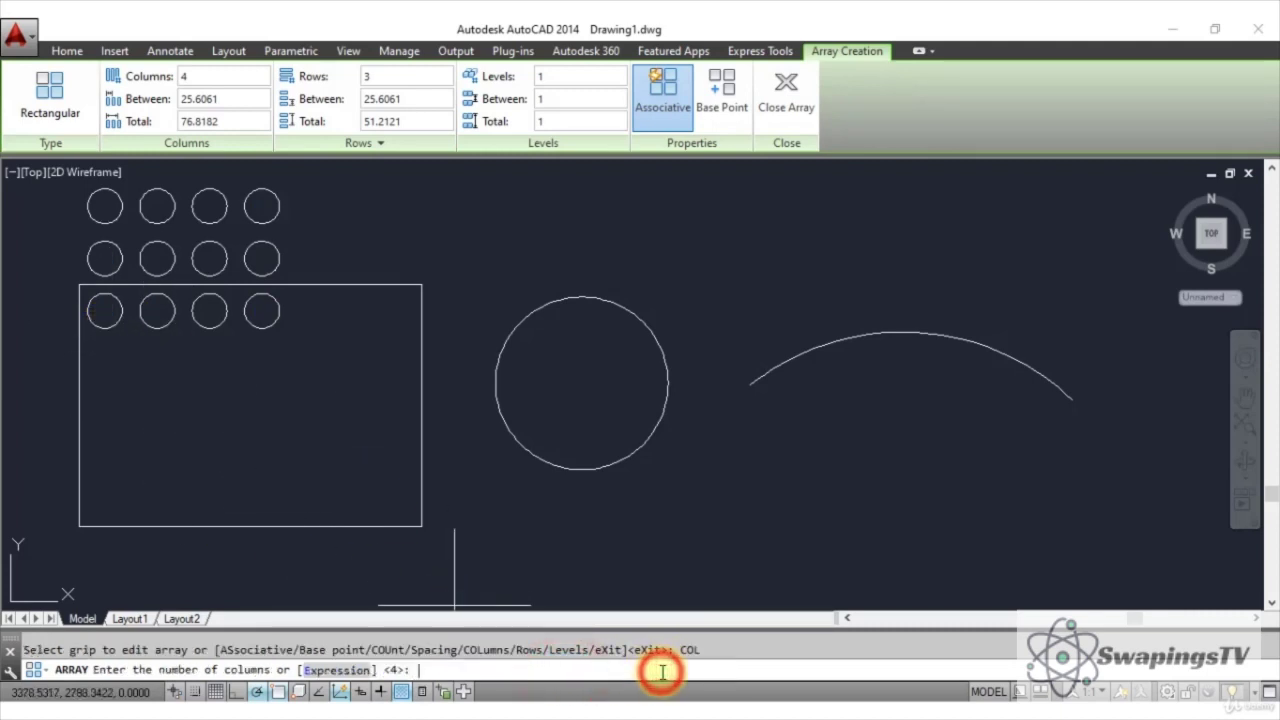
{"action": "type", "text": "6"}
{"action": "key", "text": "Return"}
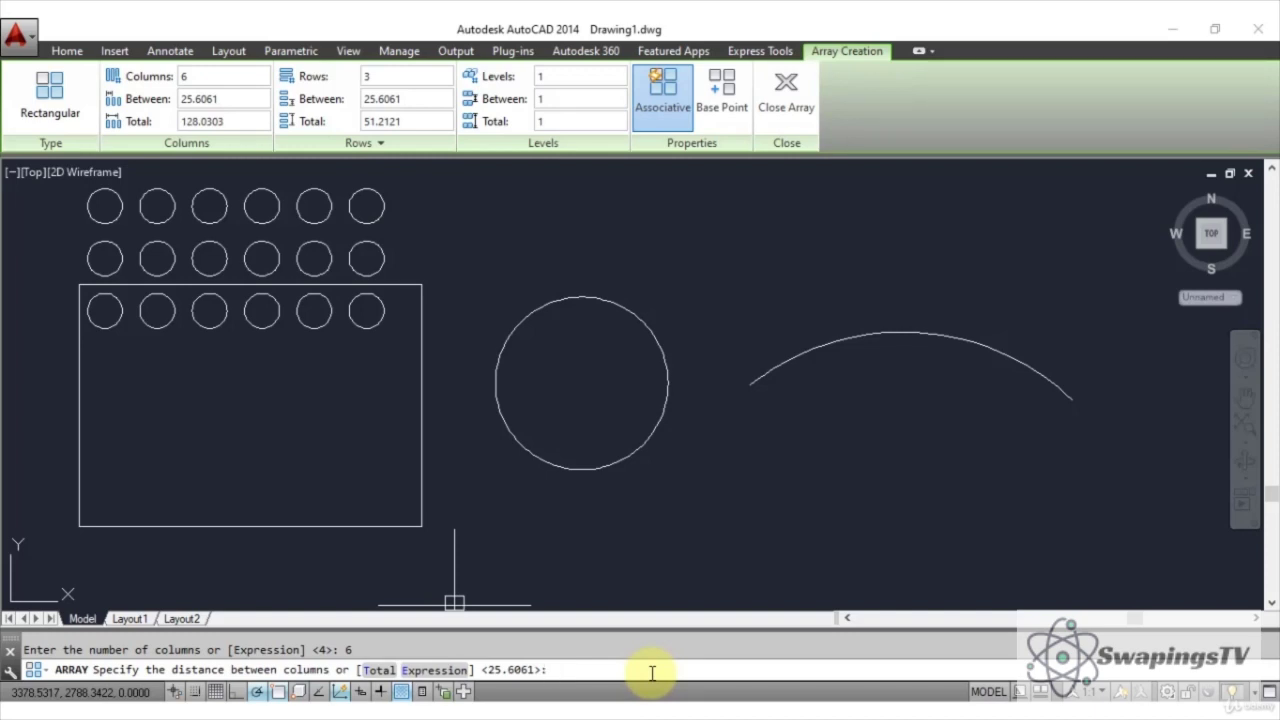
{"action": "left_click", "coordinate": [121, 311]}
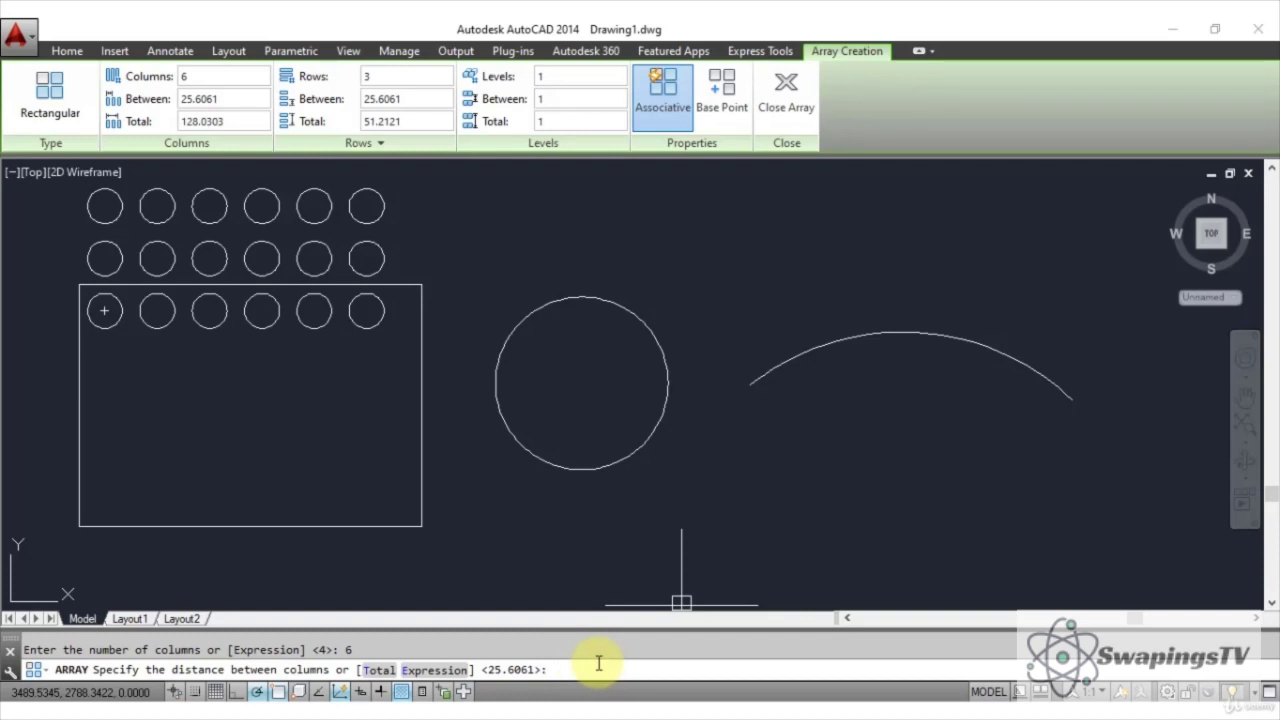
{"action": "key", "text": "Return"}
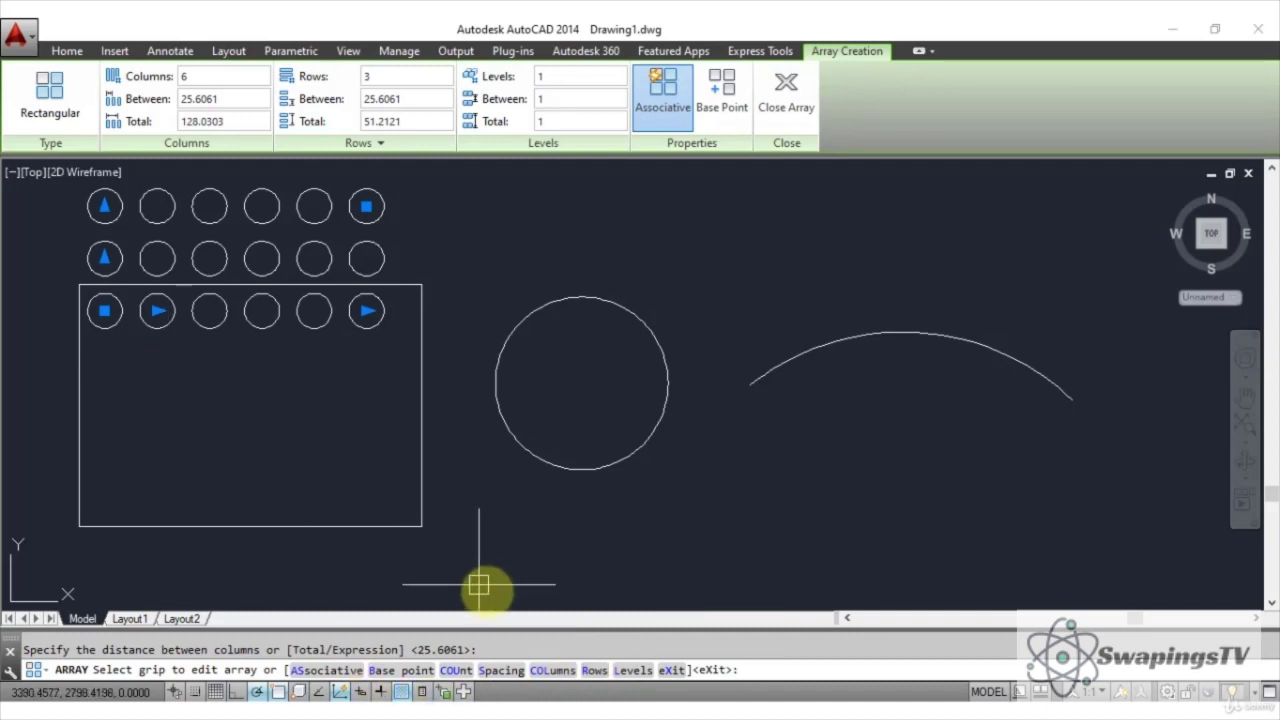
{"action": "left_click", "coordinate": [588, 670]}
{"action": "type", "text": "4"}
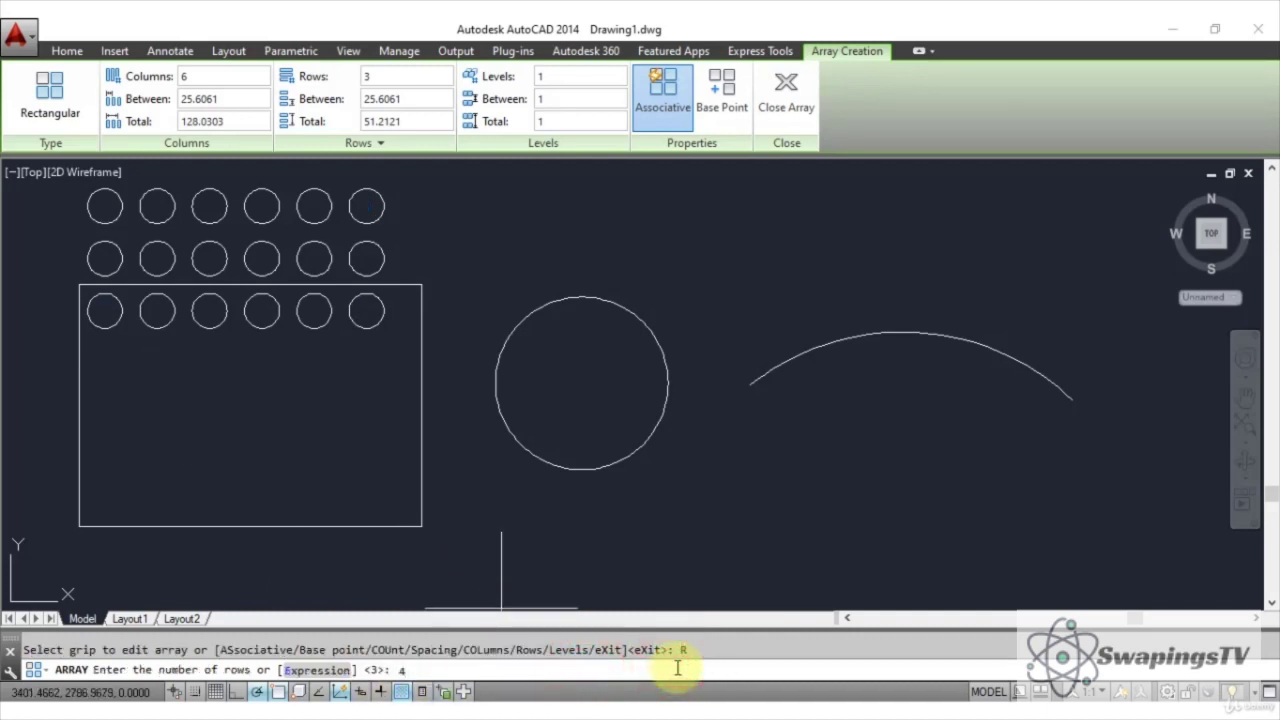
Step: Set 4 rows at the default 25.6061 row spacing, skipping the elevation setting
{"action": "key", "text": "Return"}
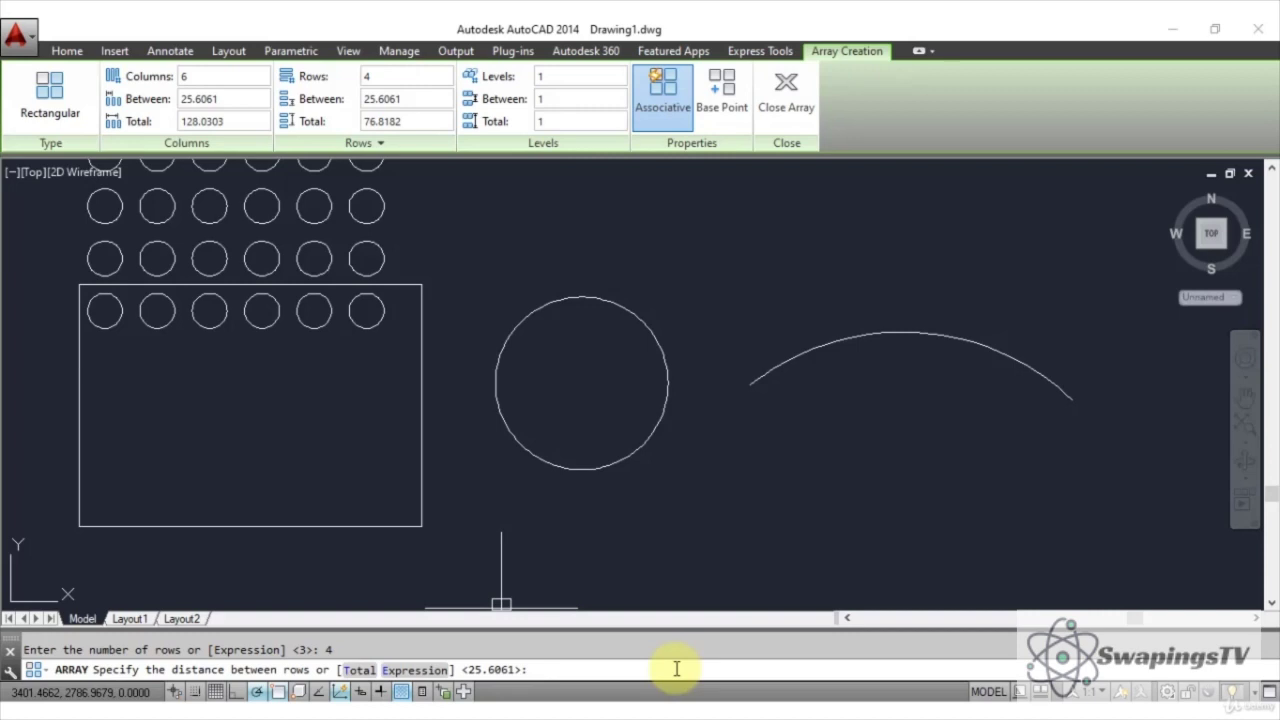
{"action": "key", "text": "Return"}
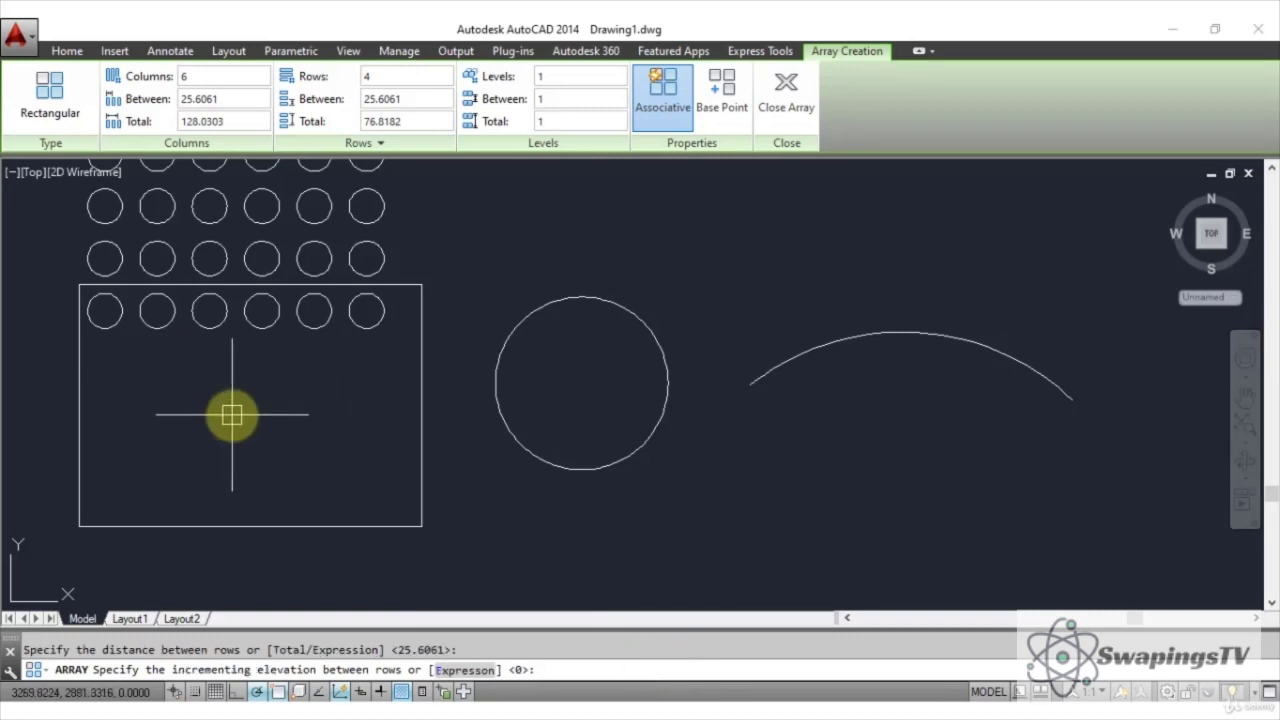
{"action": "key", "text": "Escape"}
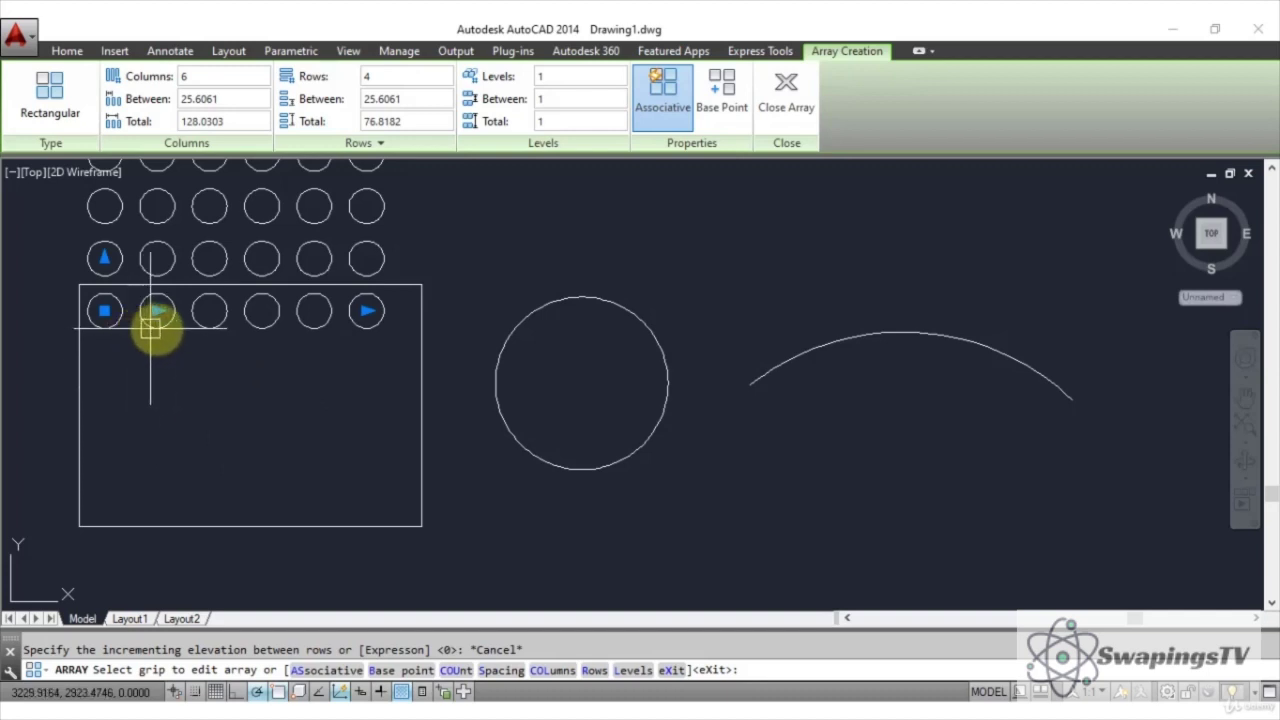
Step: Drag the column spacing grip to widen the columns slightly inside the rectangle
{"action": "scroll", "coordinate": [150, 330], "scroll_direction": "down", "scroll_amount": 2}
{"action": "scroll", "coordinate": [137, 206], "scroll_direction": "up", "scroll_amount": 2}
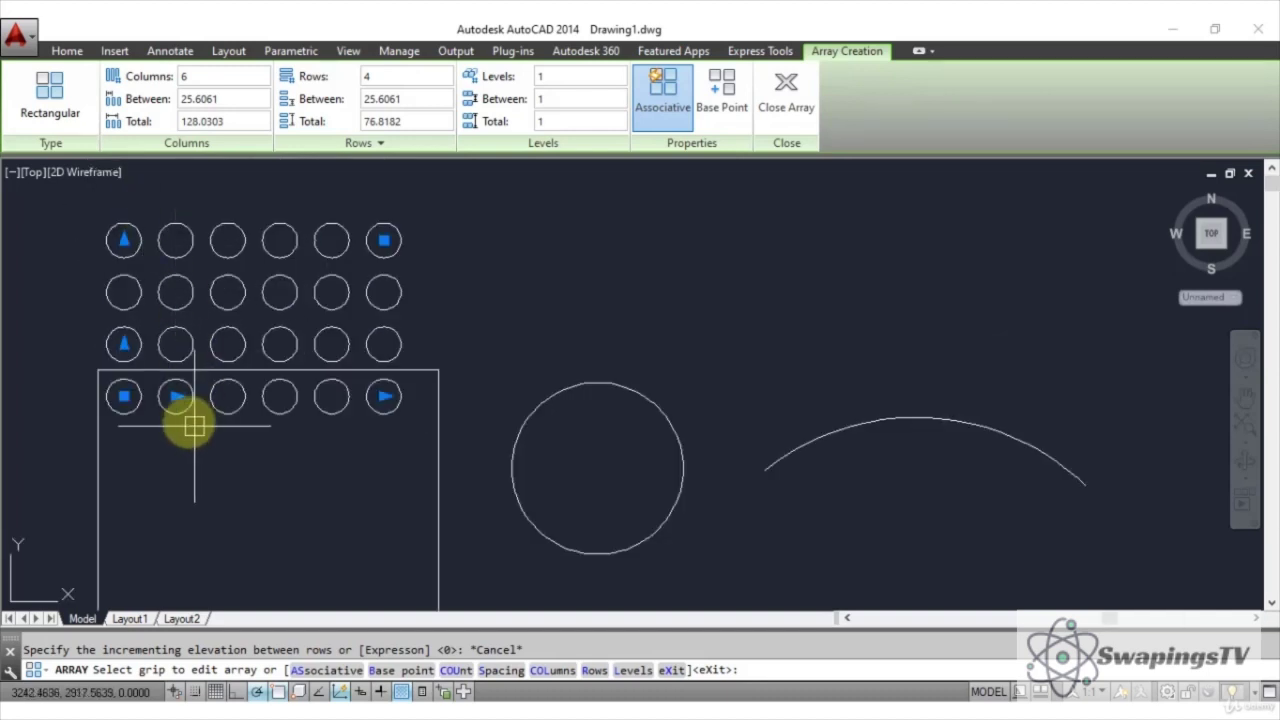
{"action": "scroll", "coordinate": [177, 400], "scroll_direction": "down", "scroll_amount": 3}
{"action": "scroll", "coordinate": [214, 508], "scroll_direction": "up", "scroll_amount": 2}
{"action": "scroll", "coordinate": [192, 406], "scroll_direction": "up", "scroll_amount": 1}
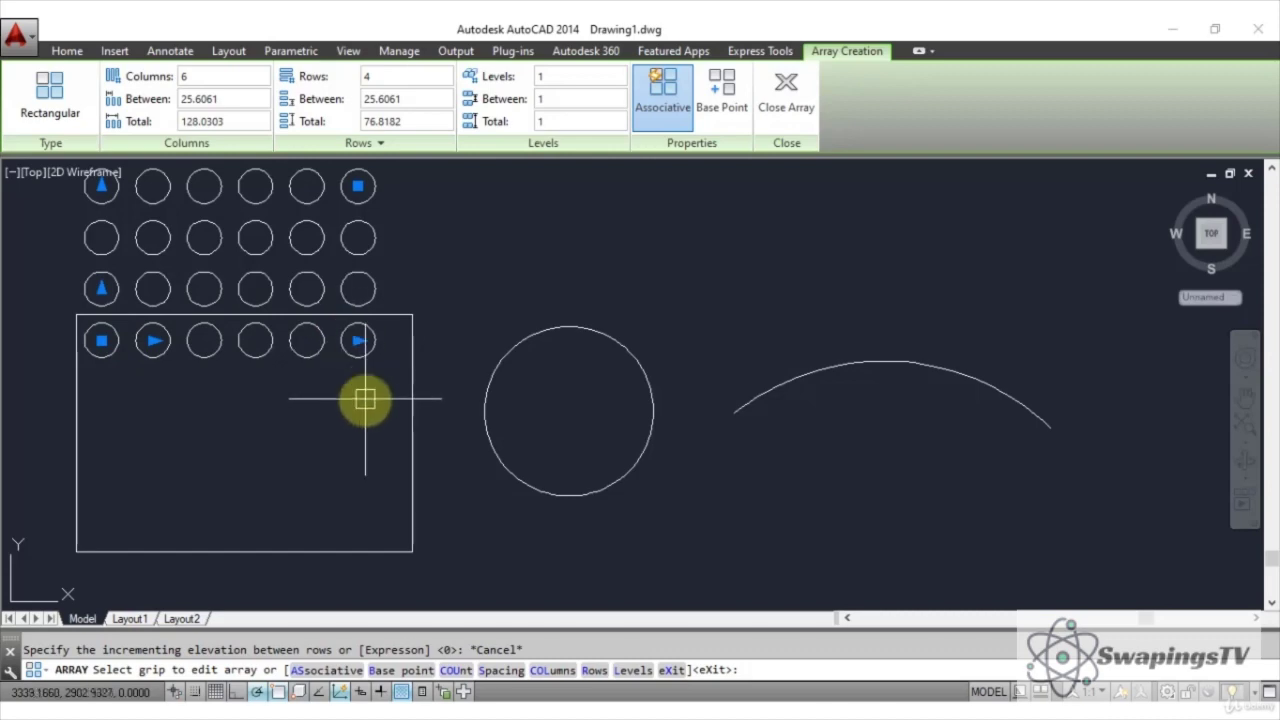
{"action": "left_click", "coordinate": [153, 341]}
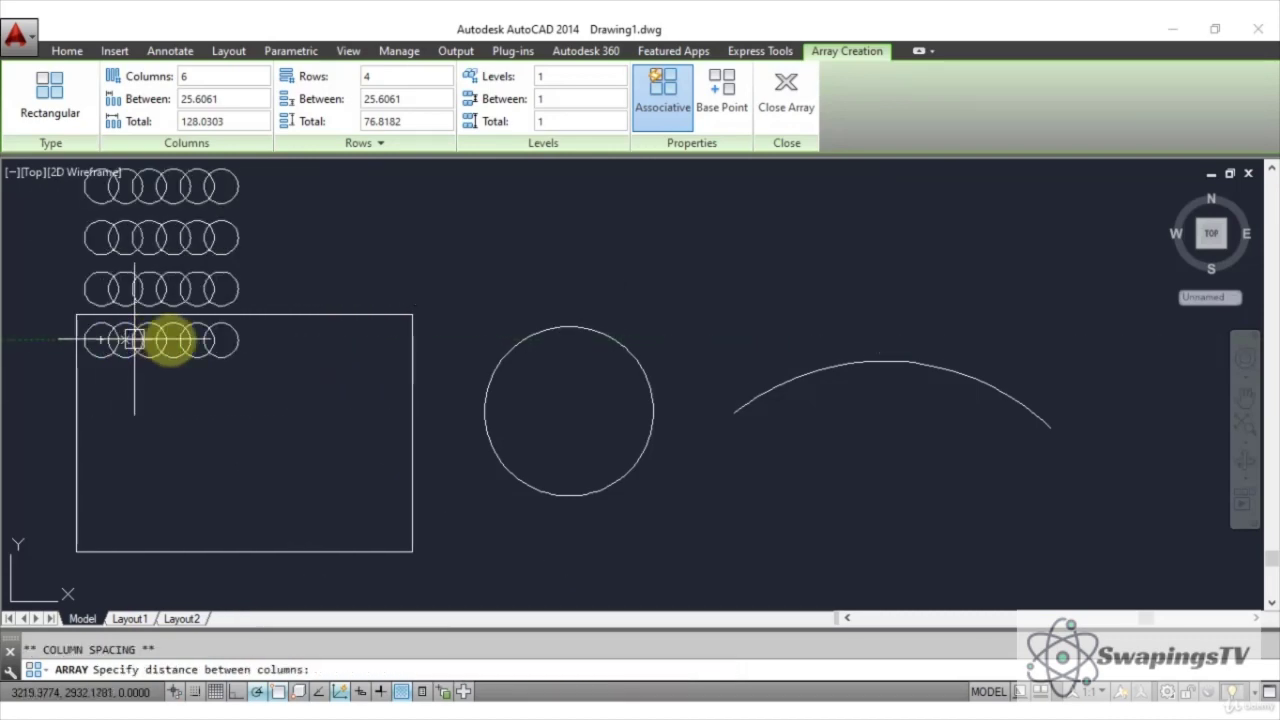
{"action": "scroll", "coordinate": [157, 338], "scroll_direction": "up", "scroll_amount": 2}
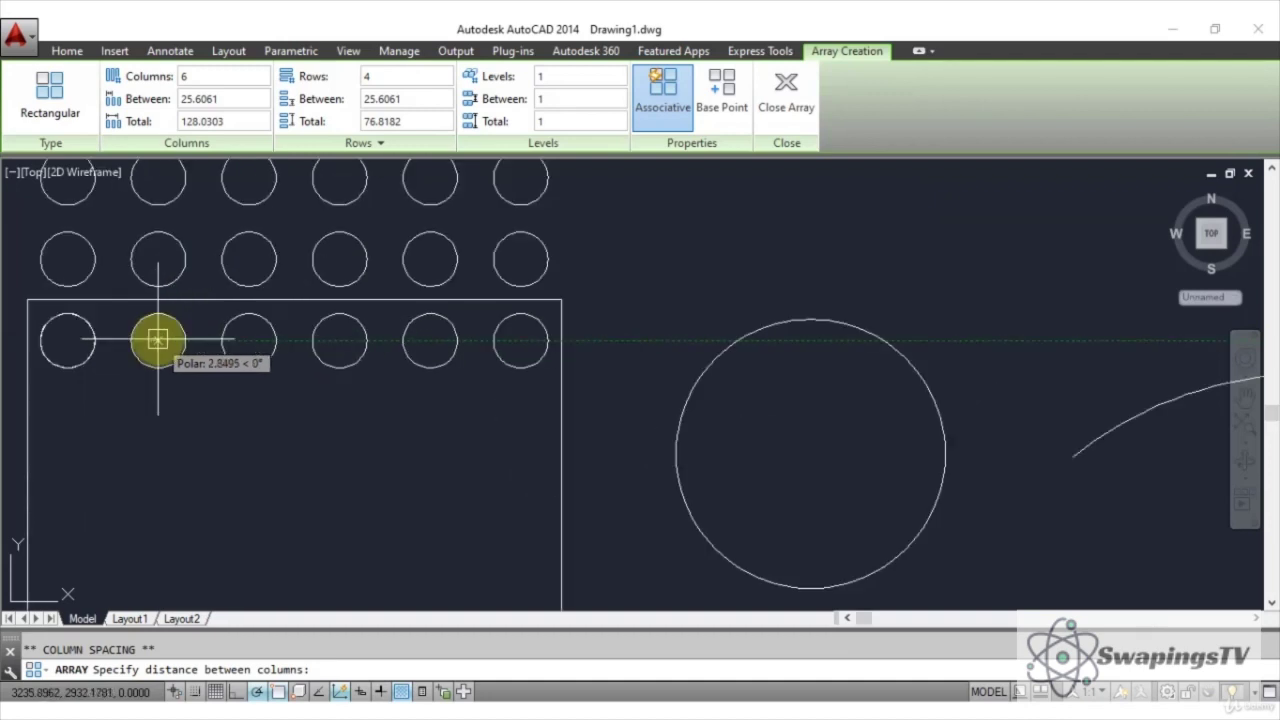
{"action": "left_click", "coordinate": [155, 340]}
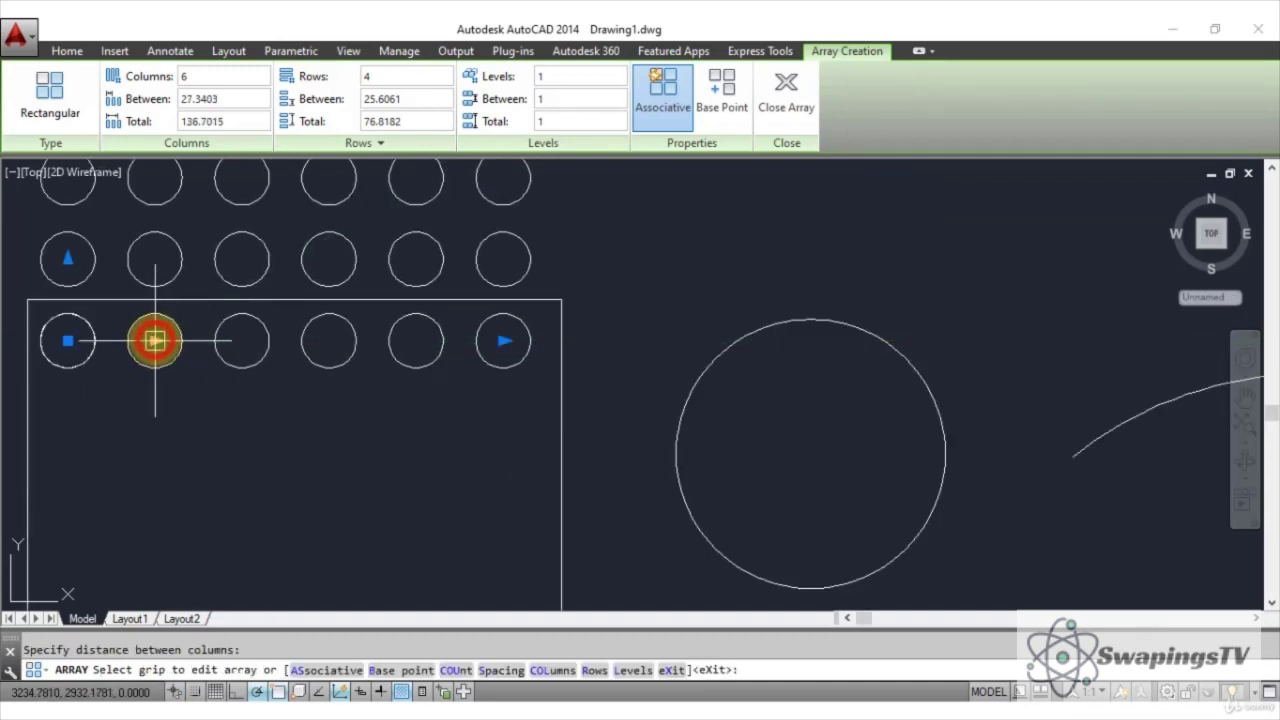
Step: Drag the row spacing grip so the rows run downward inside the rectangle
{"action": "left_click", "coordinate": [68, 260]}
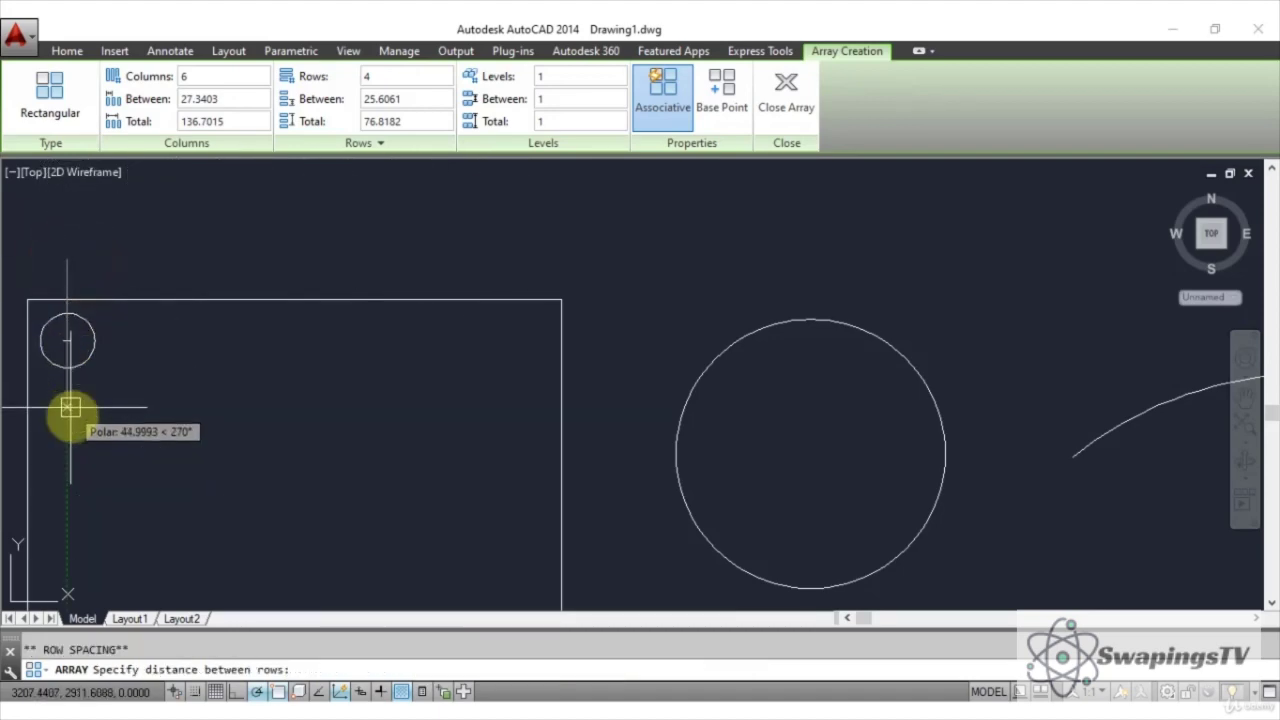
{"action": "scroll", "coordinate": [63, 402], "scroll_direction": "down", "scroll_amount": 2}
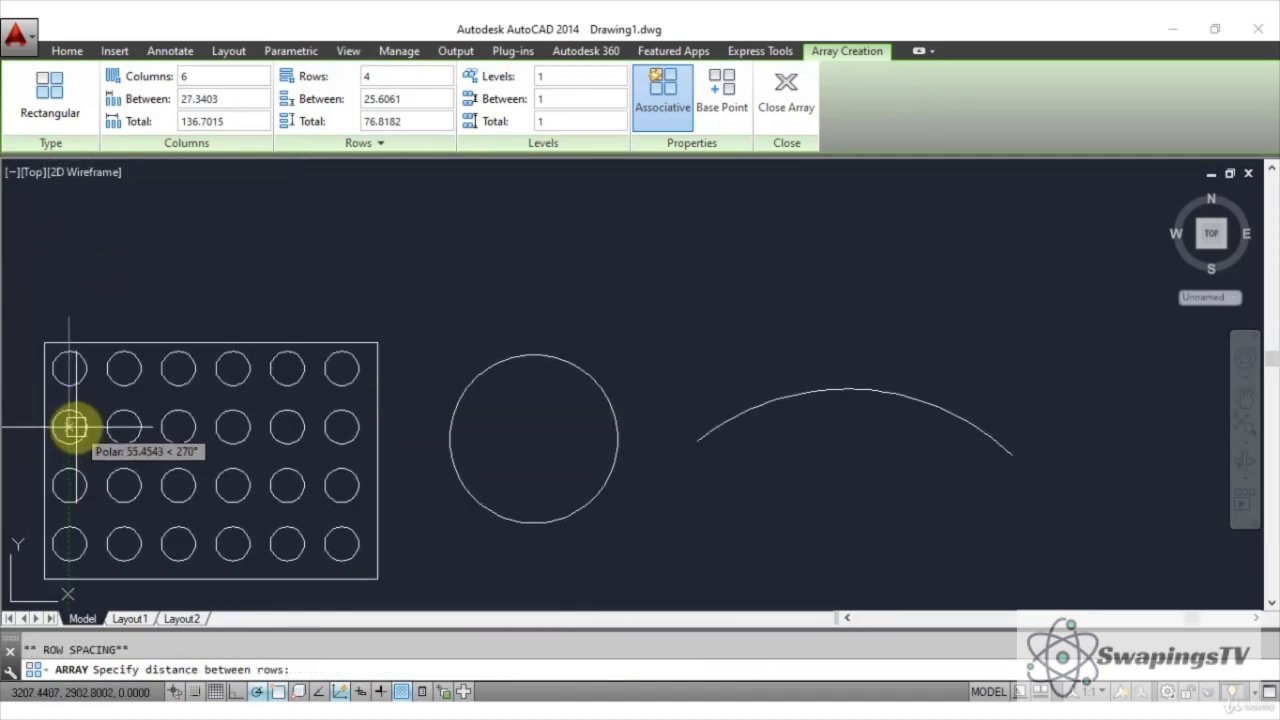
{"action": "left_click", "coordinate": [70, 427]}
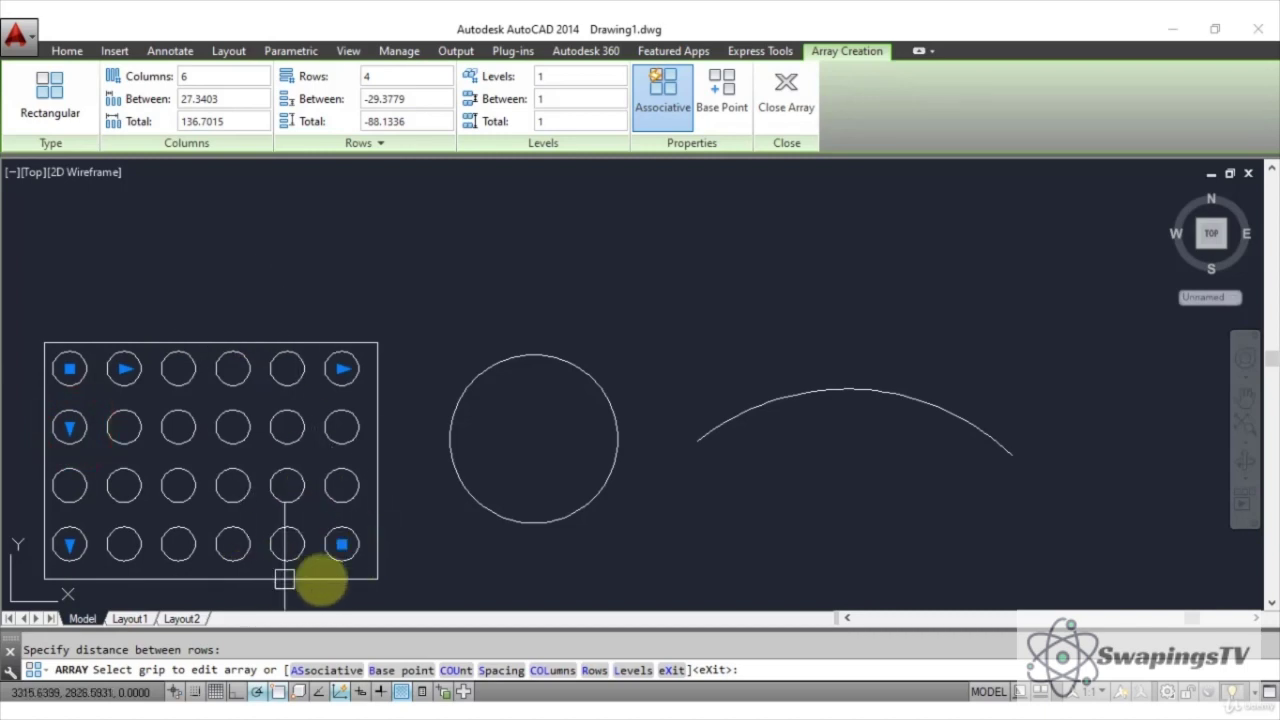
{"action": "key", "text": "Escape"}
{"action": "type", "text": "ar"}
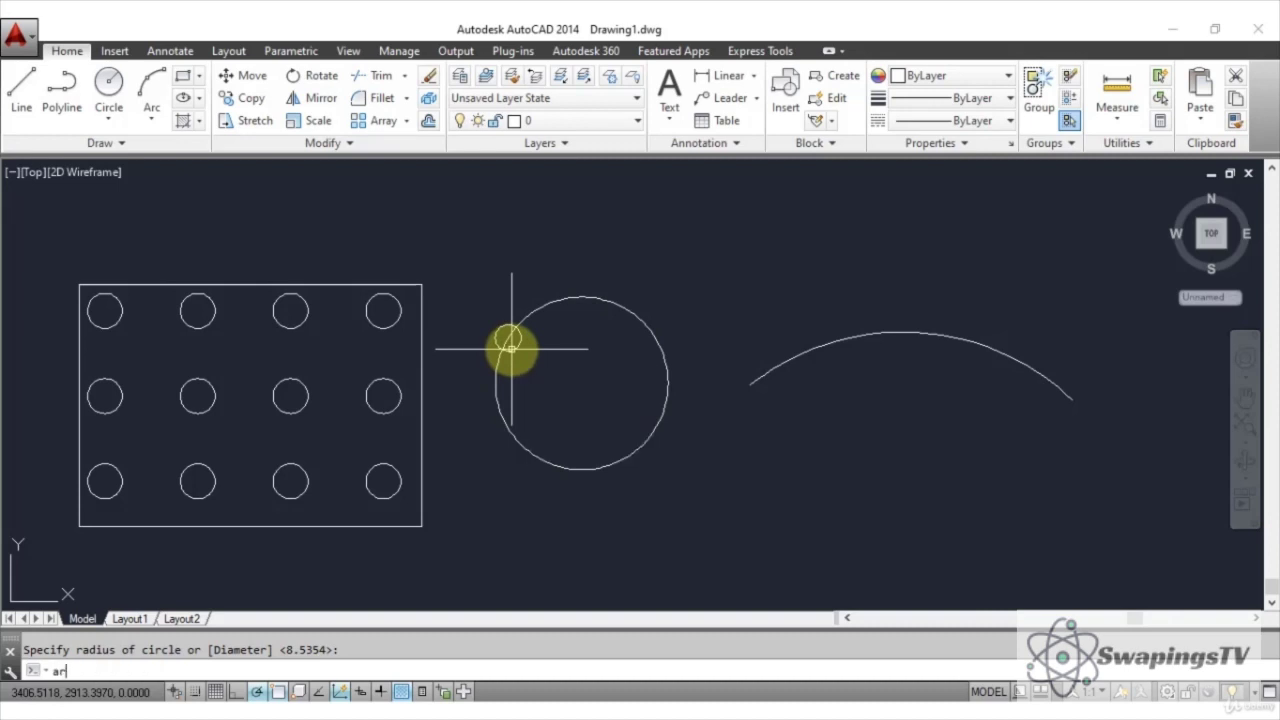
Step: Create a polar array of six small circles centred on the large circle's centre
{"action": "key", "text": "Return"}
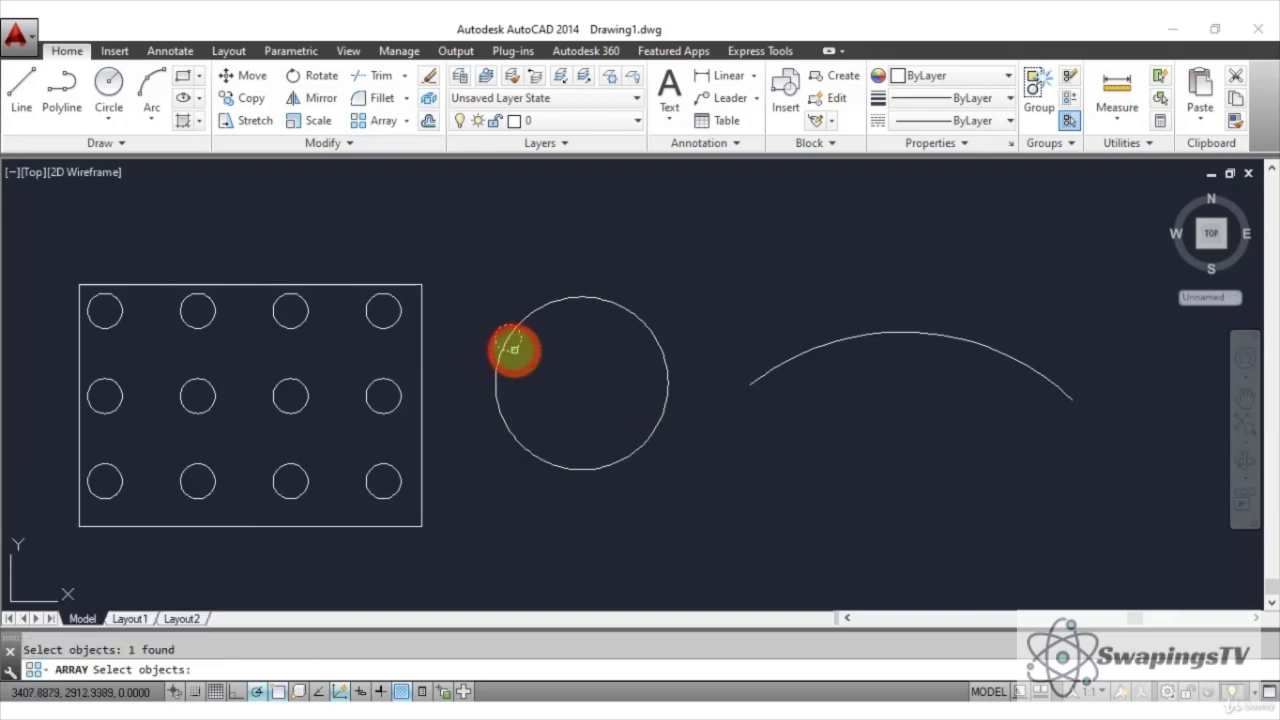
{"action": "key", "text": "Return"}
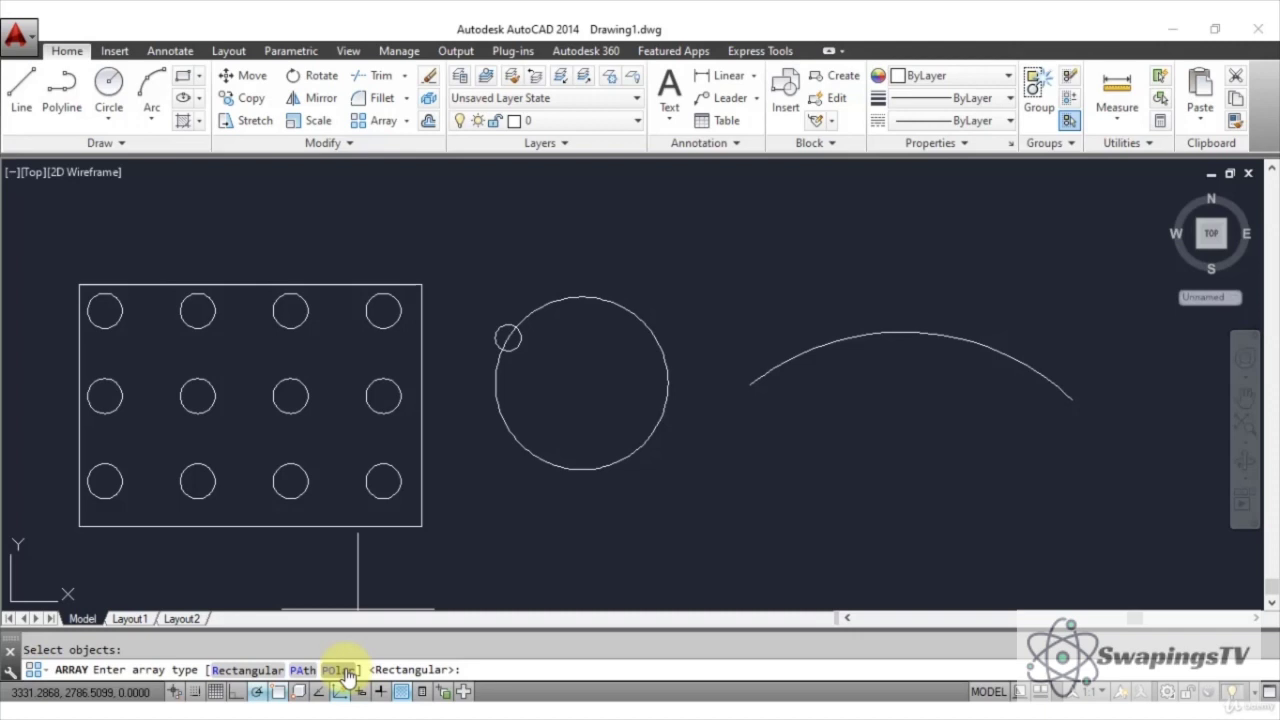
{"action": "type", "text": "po"}
{"action": "key", "text": "Return"}
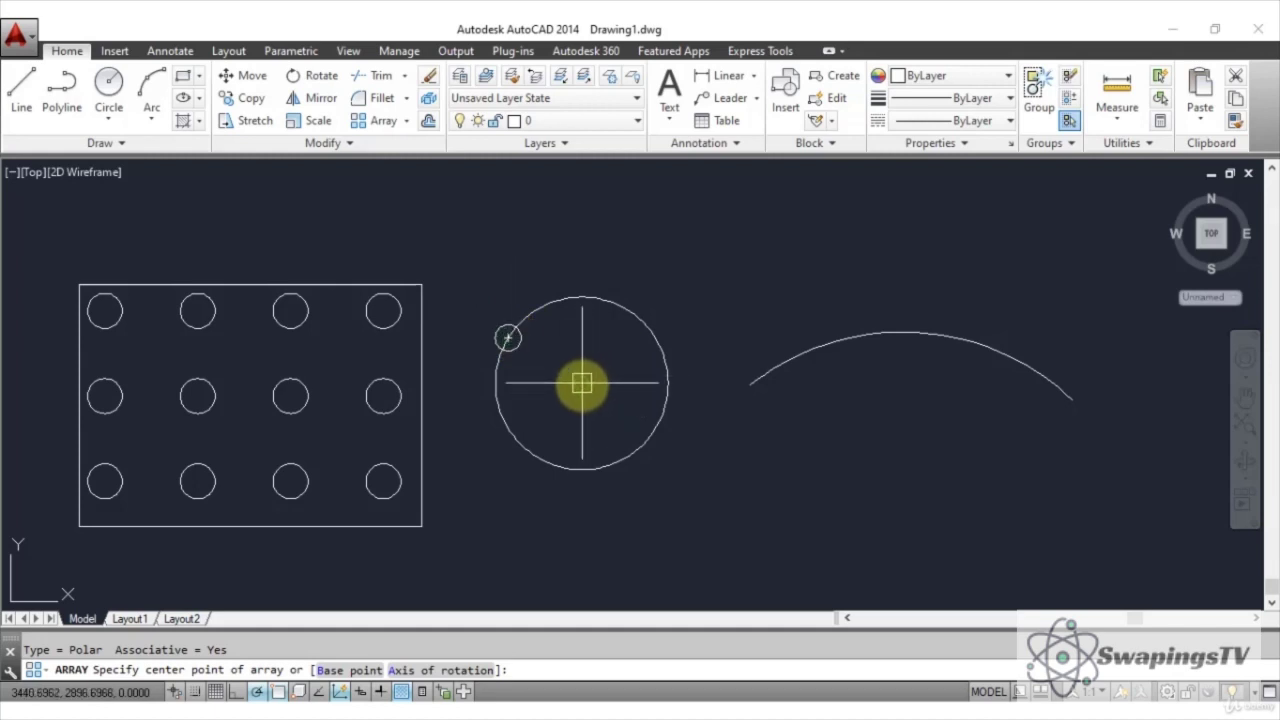
{"action": "left_click", "coordinate": [582, 383]}
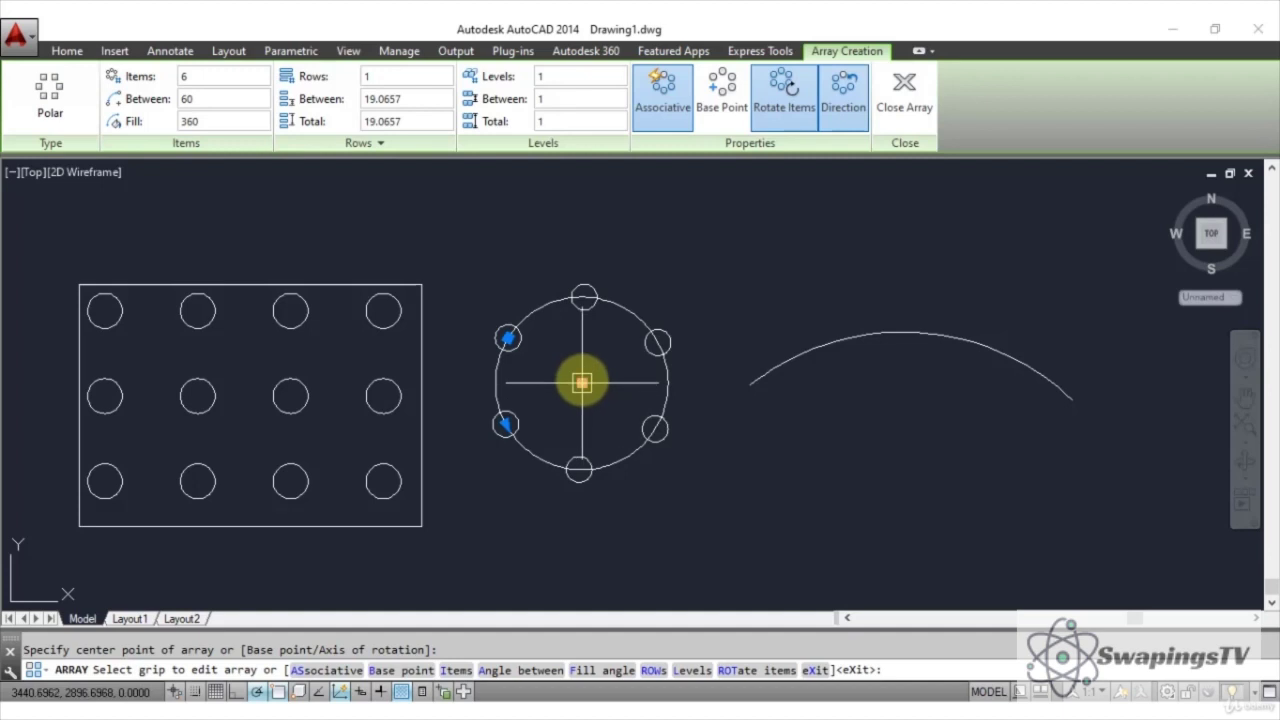
Step: Edit the polar ring's Items count in the Array Creation tab
{"action": "left_click", "coordinate": [200, 76]}
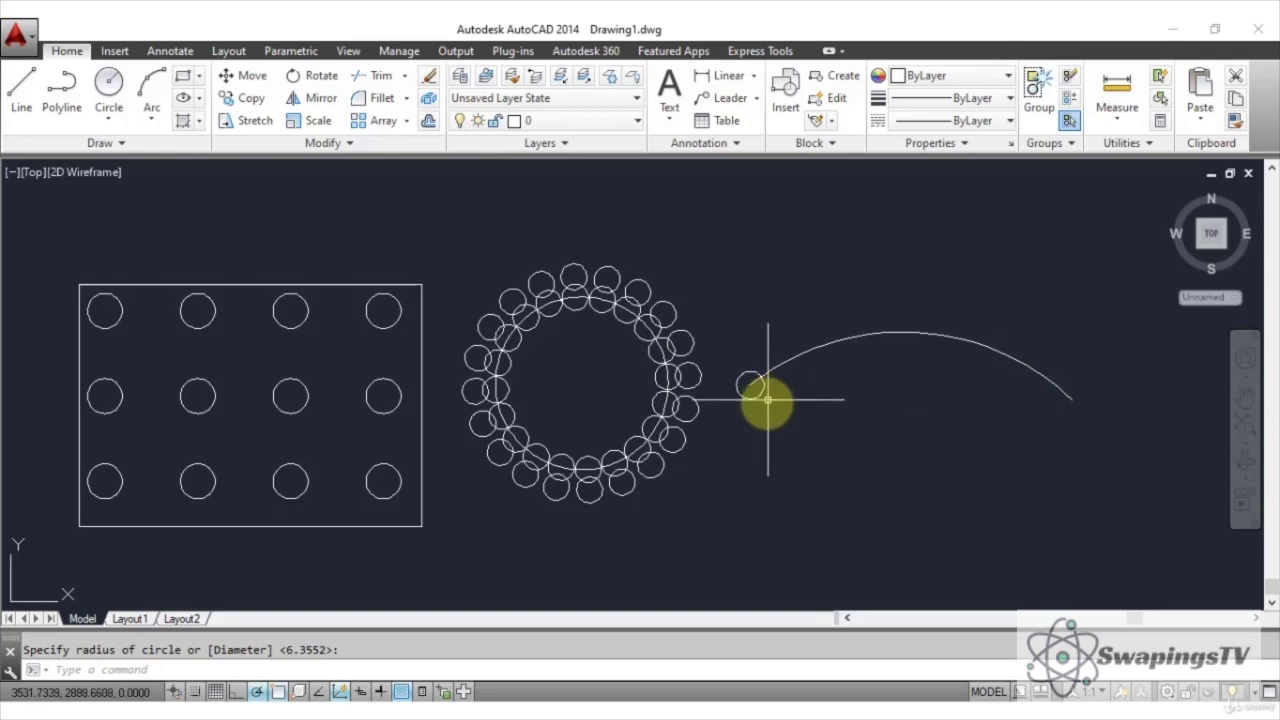
Step: Create a path array (AR) of the small circle along the arc
{"action": "type", "text": "AR"}
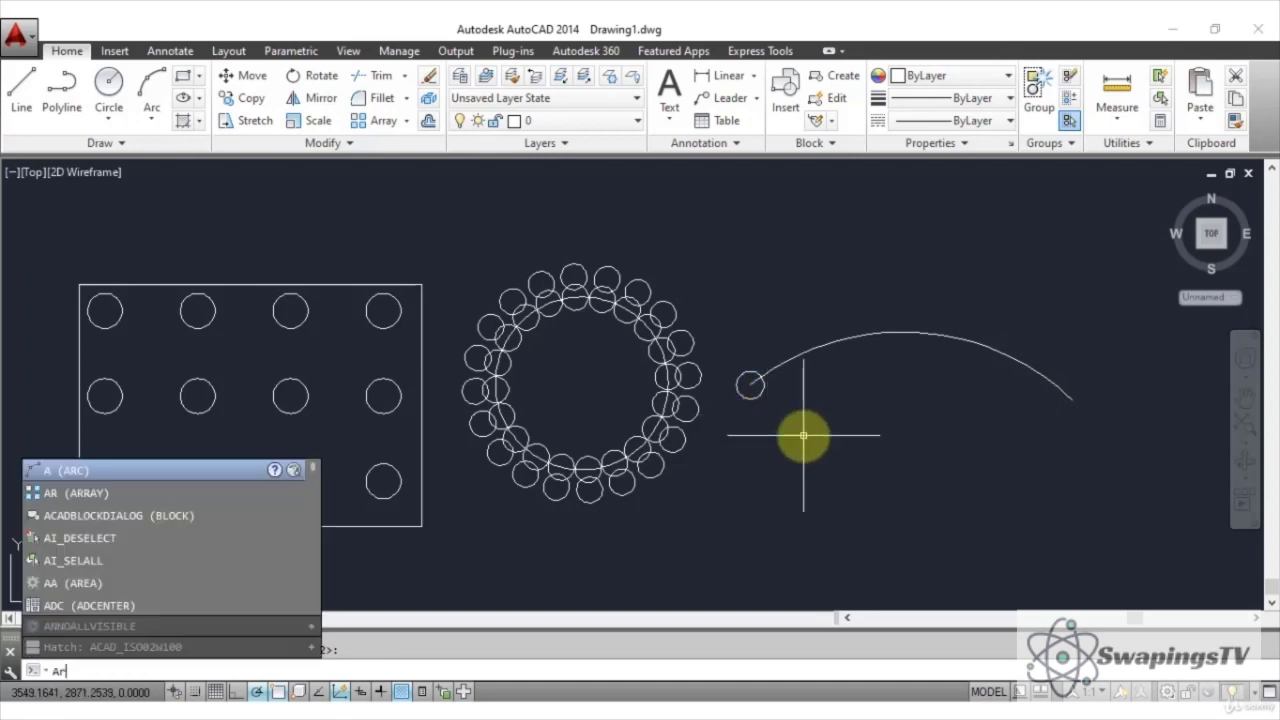
{"action": "key", "text": "Return"}
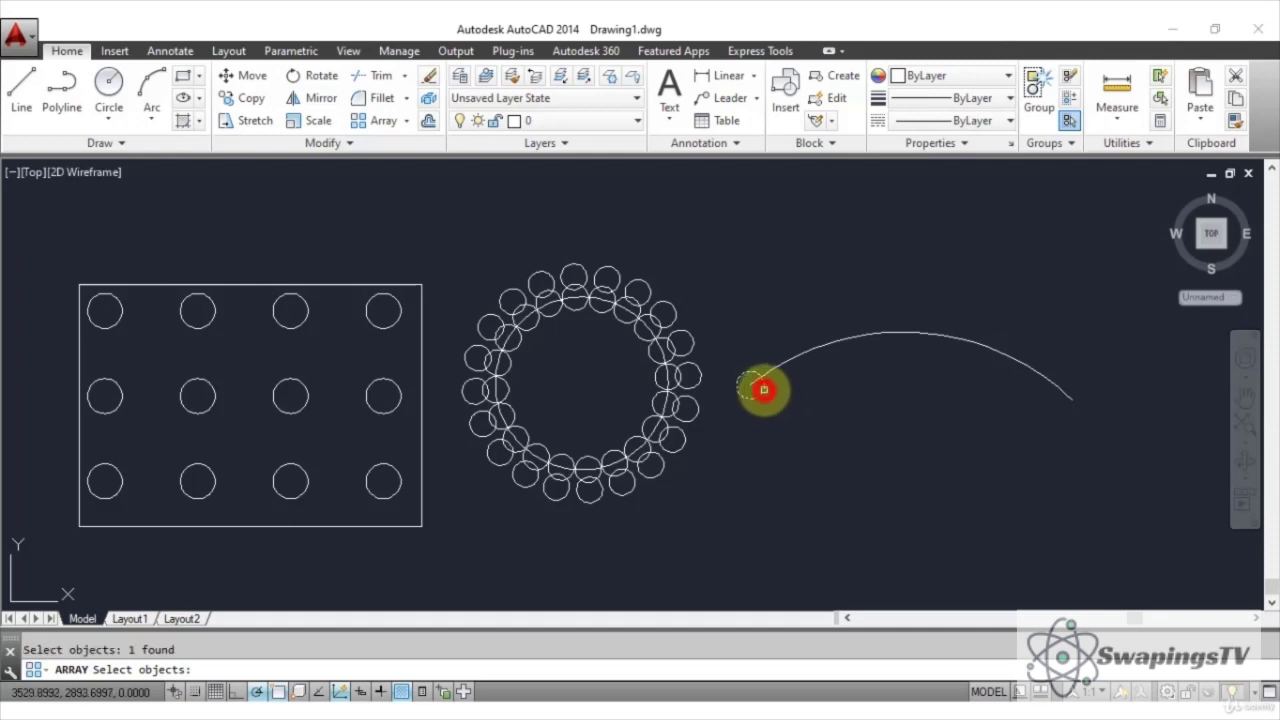
{"action": "key", "text": "Return"}
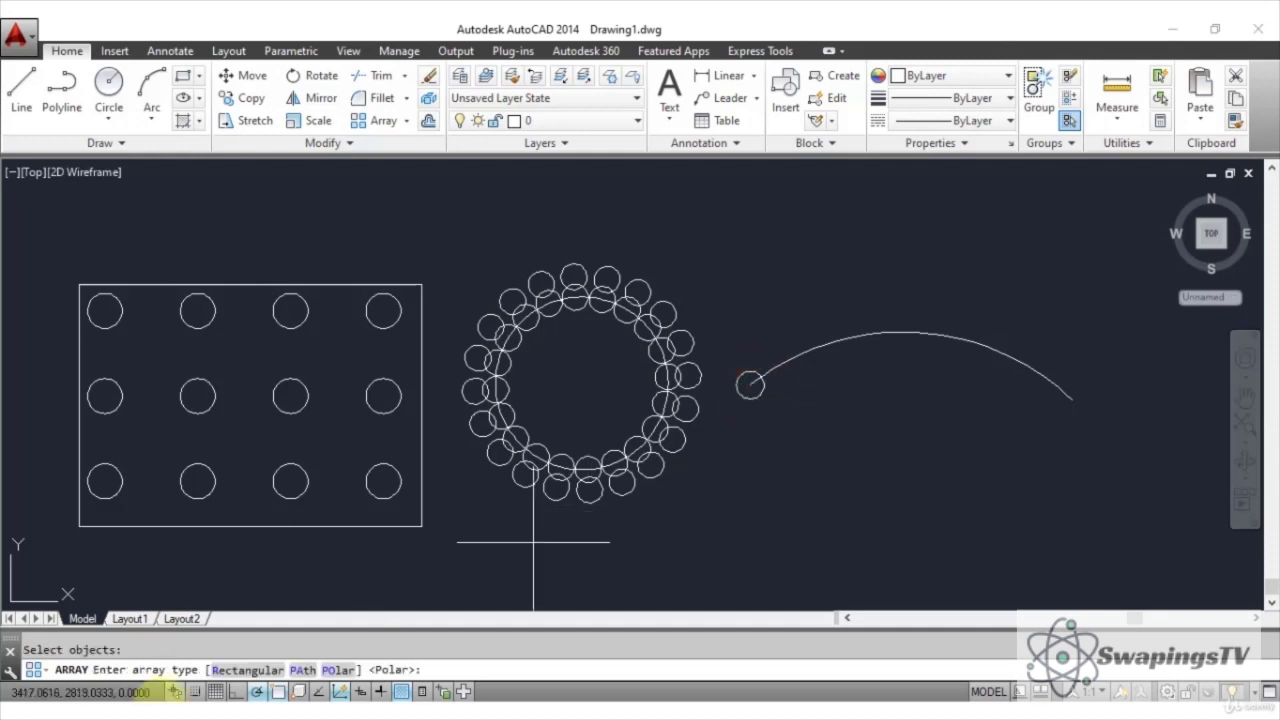
{"action": "left_click", "coordinate": [305, 670]}
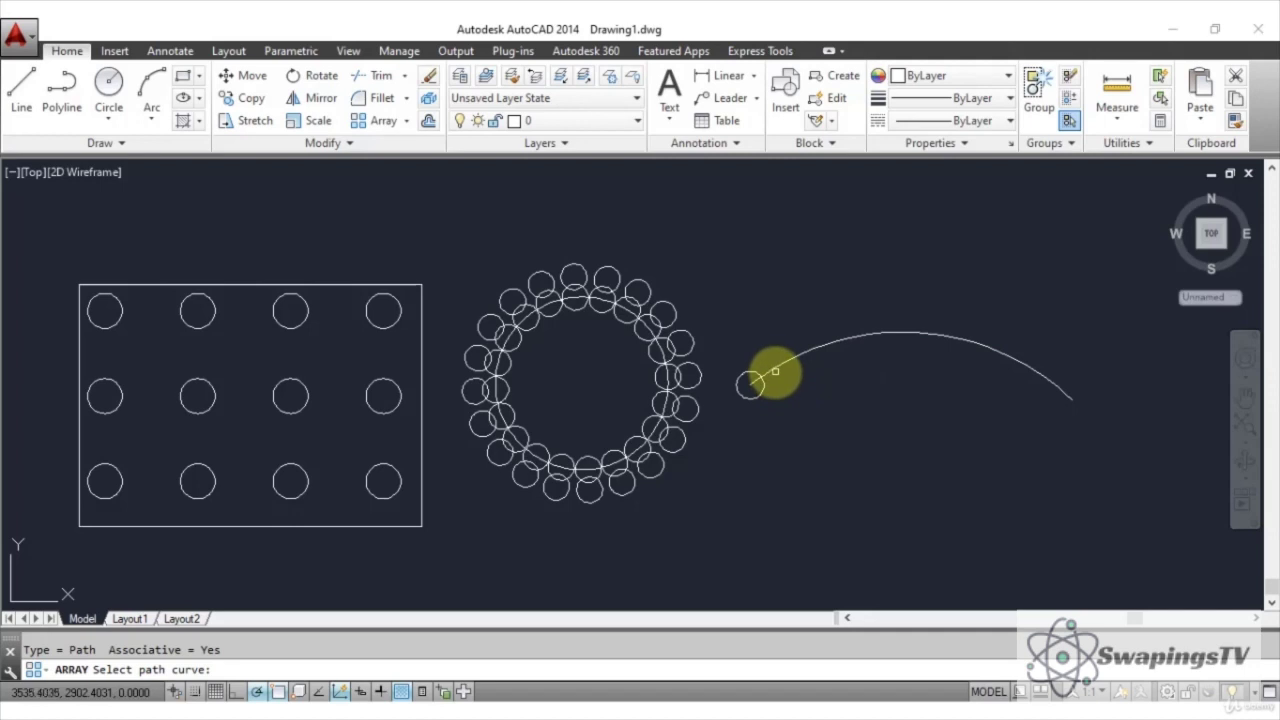
{"action": "left_click", "coordinate": [777, 366]}
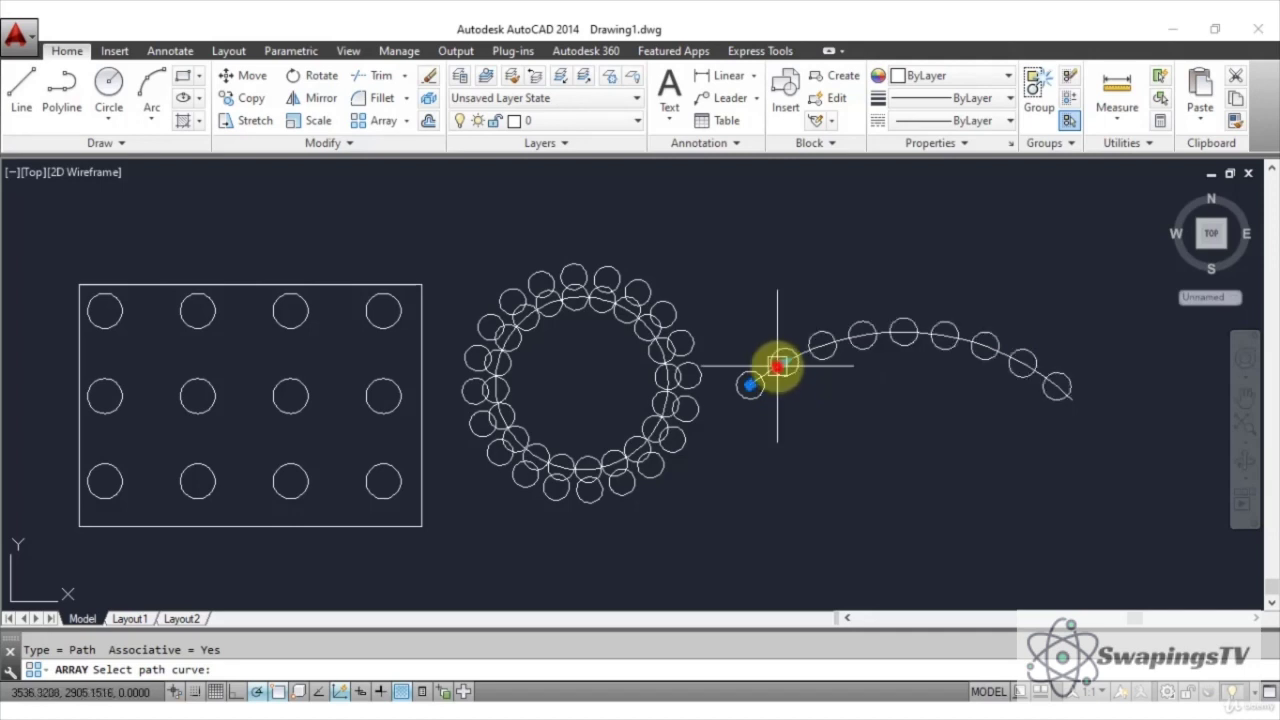